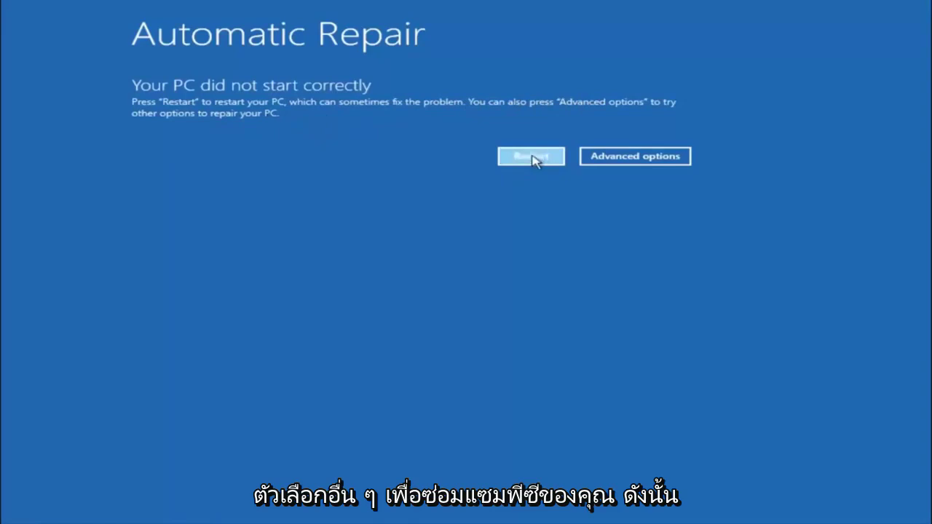
Step: Launch System Restore from the recovery menu's Troubleshoot > Advanced options
left_click(636, 157)
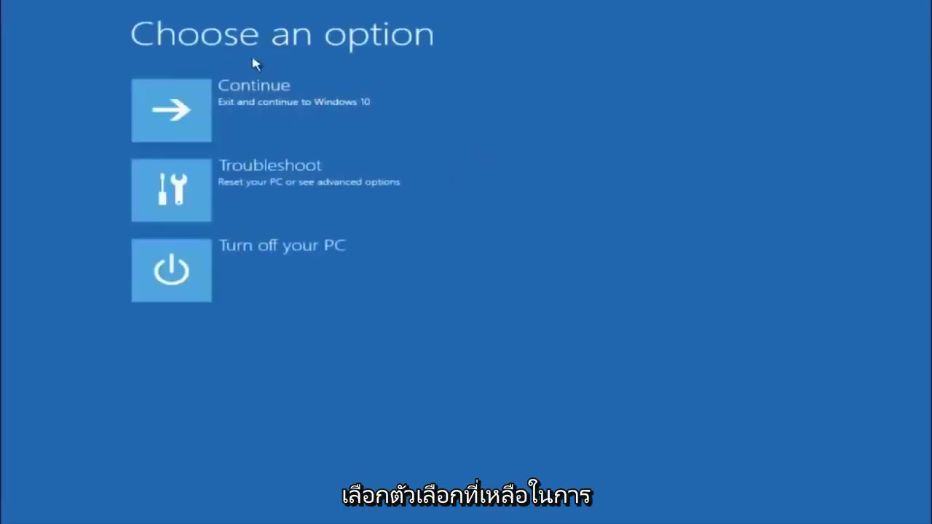
left_click(195, 187)
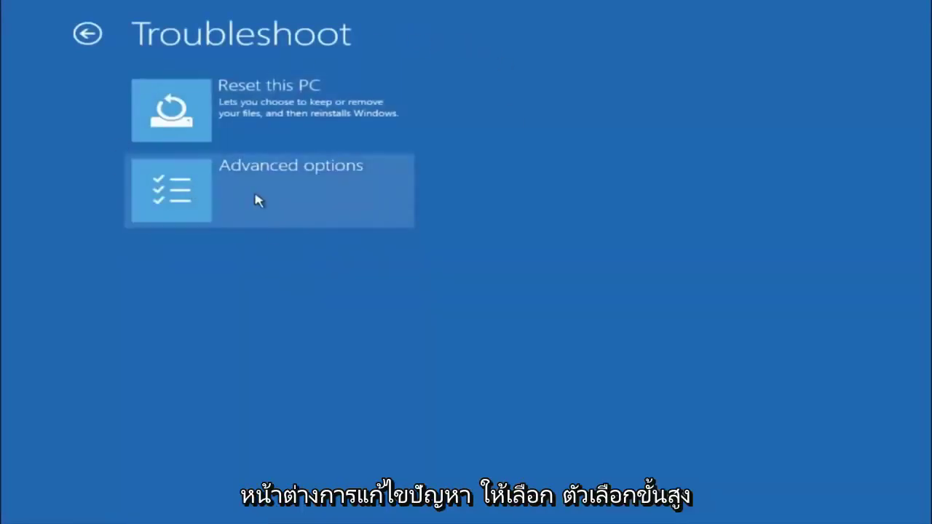
left_click(188, 193)
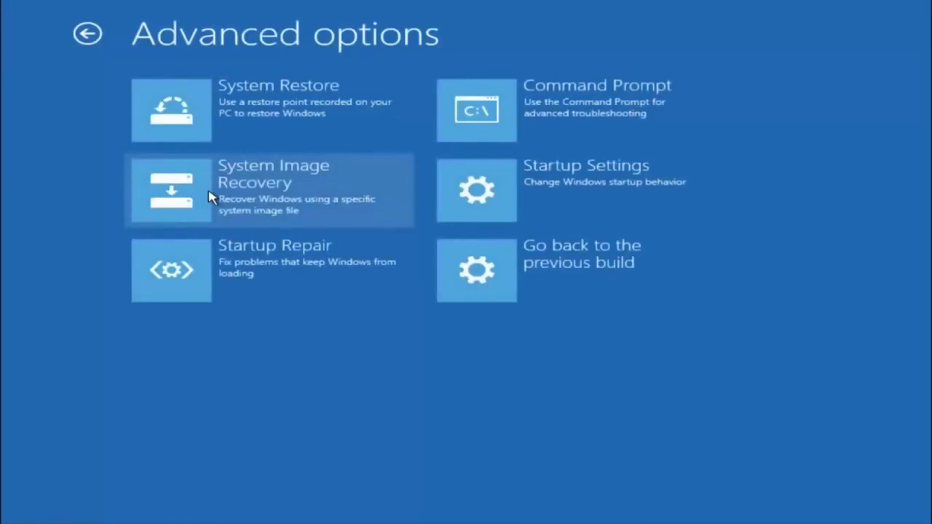
left_click(212, 113)
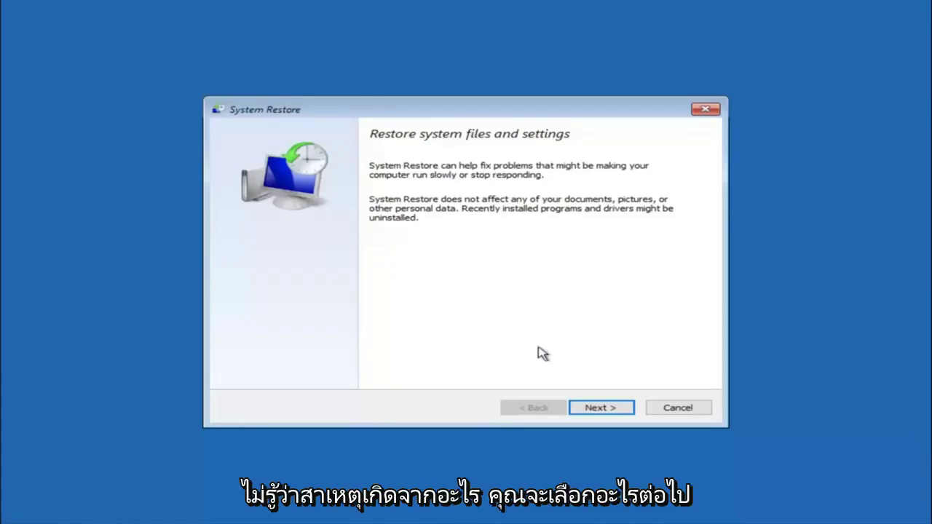
Step: Choose the 10/5/2016 'Manual: before update' restore point and reach its drive C confirmation
left_click(582, 409)
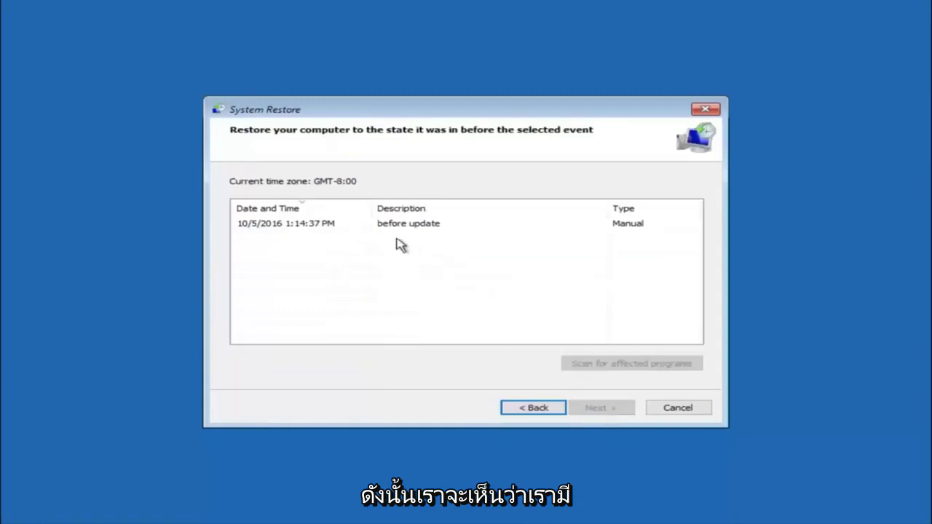
left_click(266, 231)
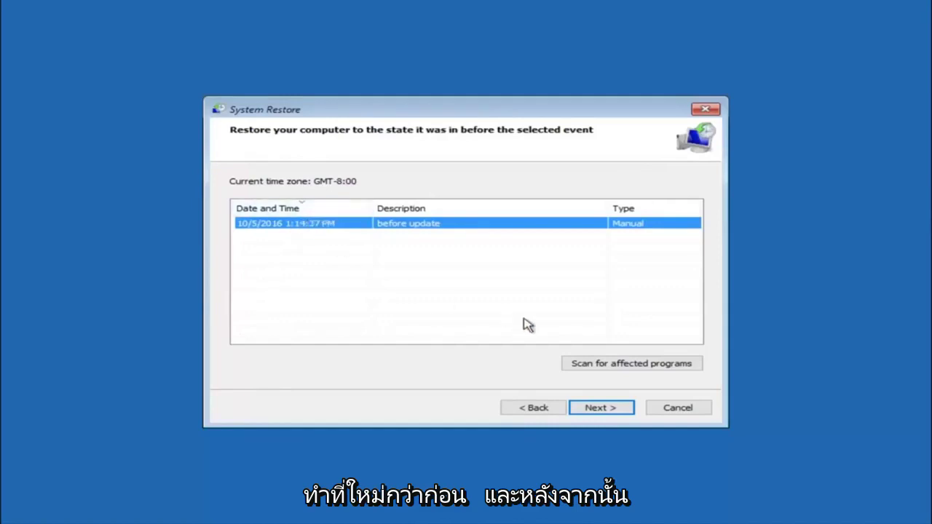
left_click(602, 410)
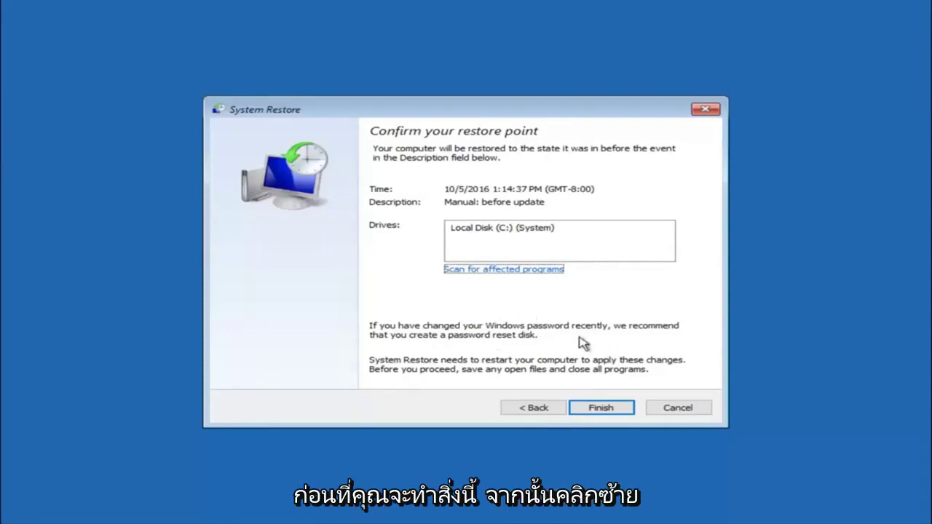
Step: Finish the wizard and confirm restoring the system to the 10/5/2016 'before update' point
left_click(603, 412)
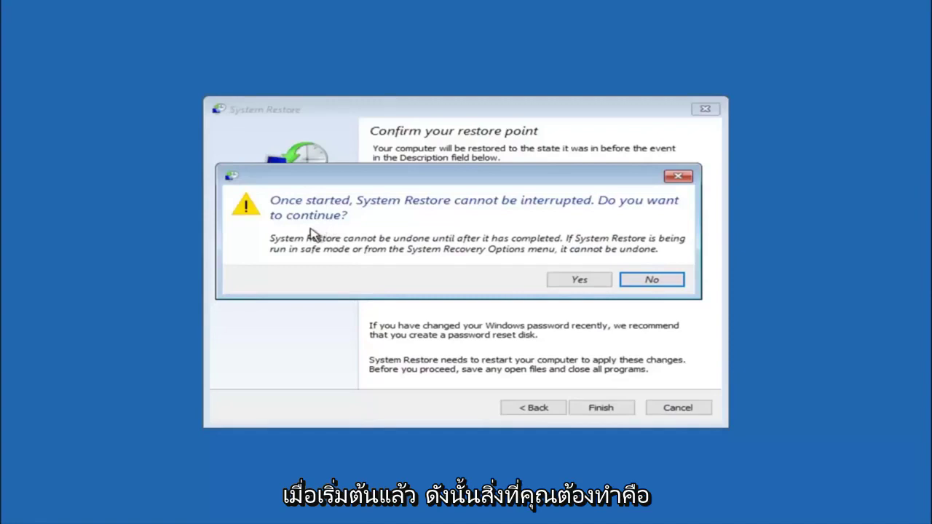
left_click(574, 284)
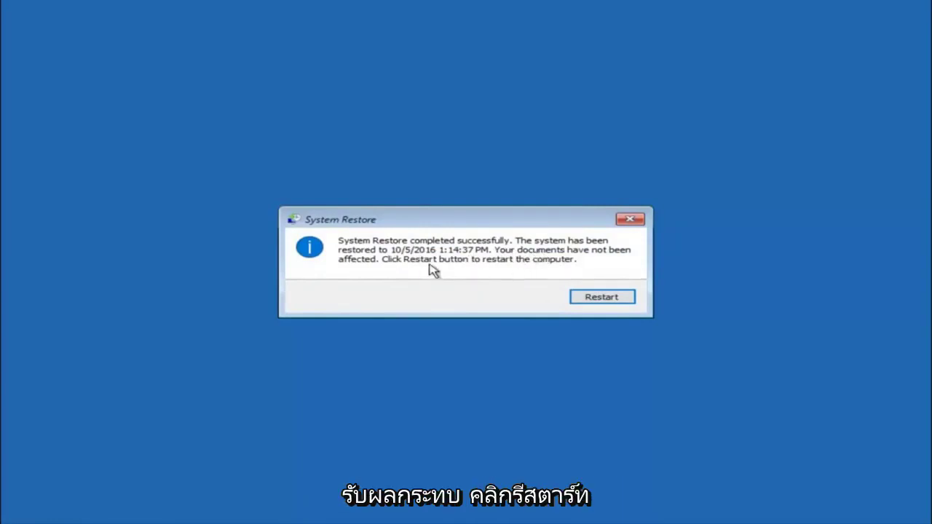
Step: Restart the PC from the System Restore completed message
left_click(591, 300)
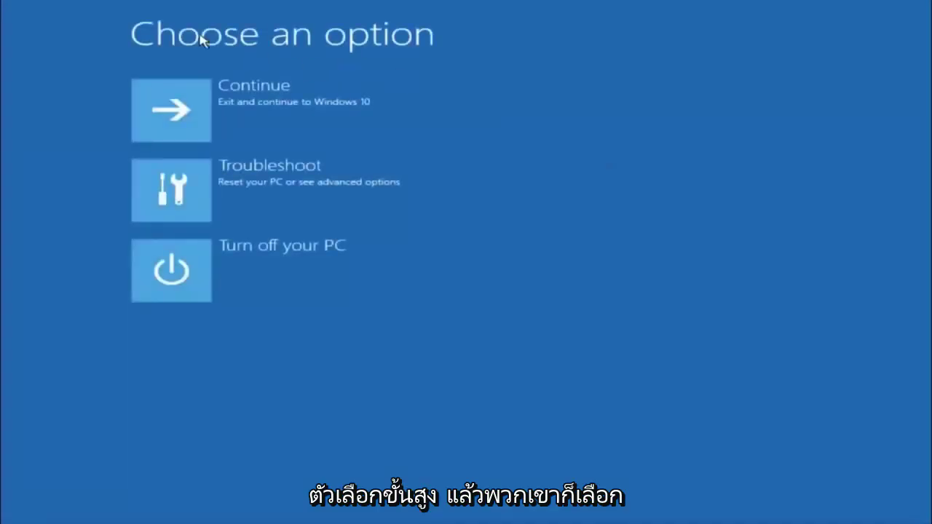
Step: Run Startup Repair from Troubleshoot > Advanced options to diagnose the PC
left_click(219, 192)
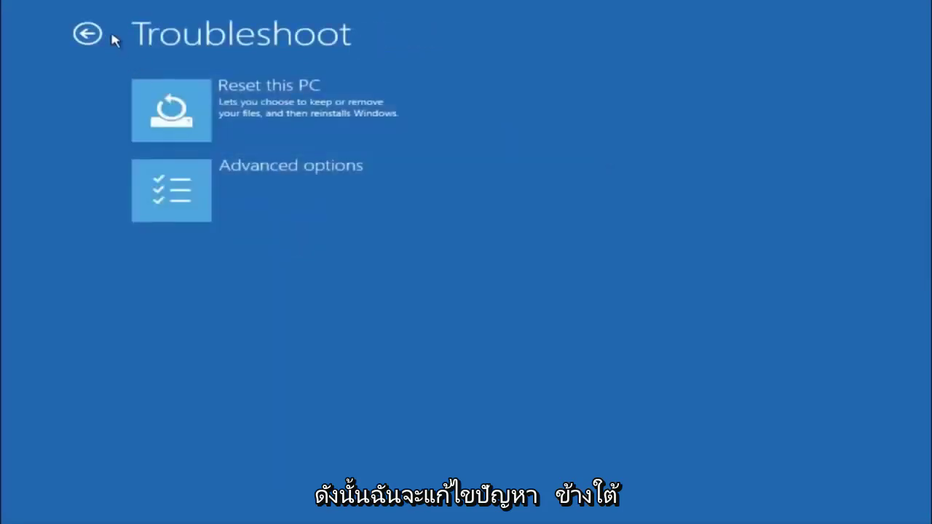
left_click(219, 190)
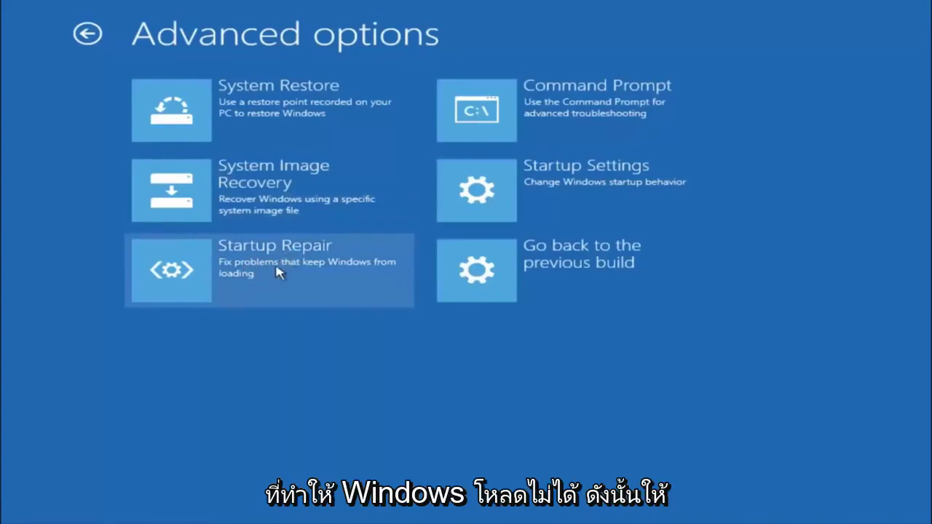
left_click(177, 274)
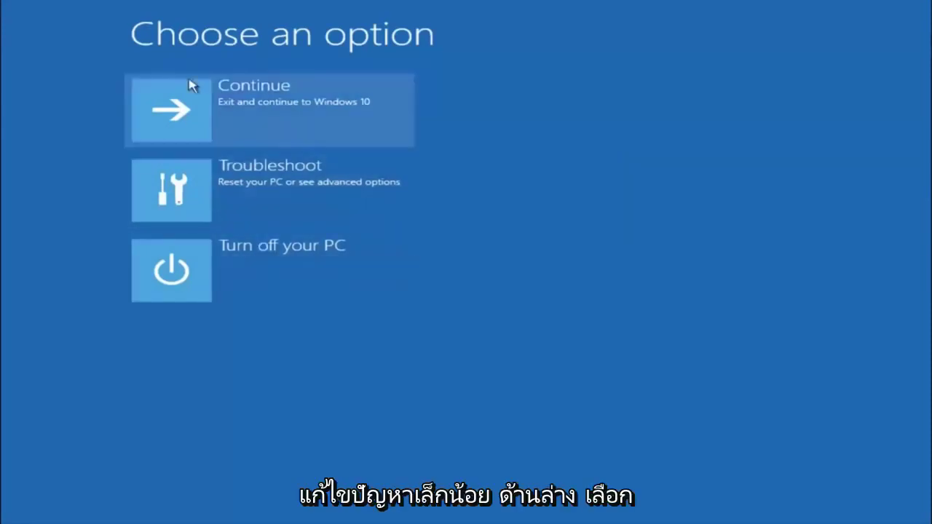
Step: Open Command Prompt from Advanced options and switch it to drive C:
left_click(177, 199)
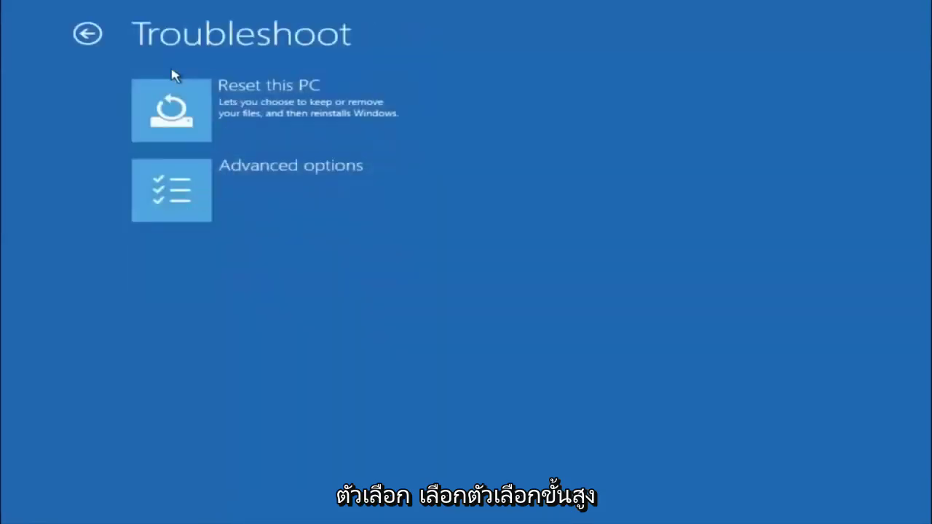
left_click(215, 182)
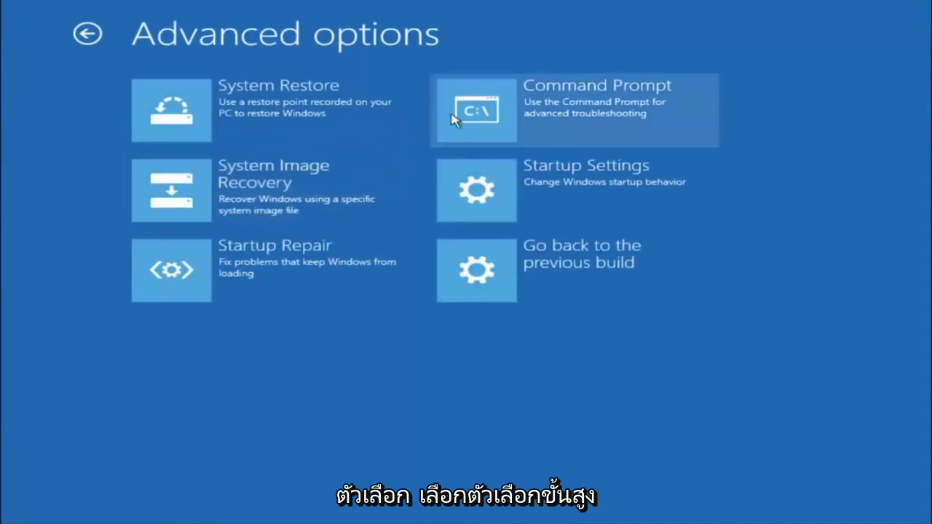
left_click(548, 118)
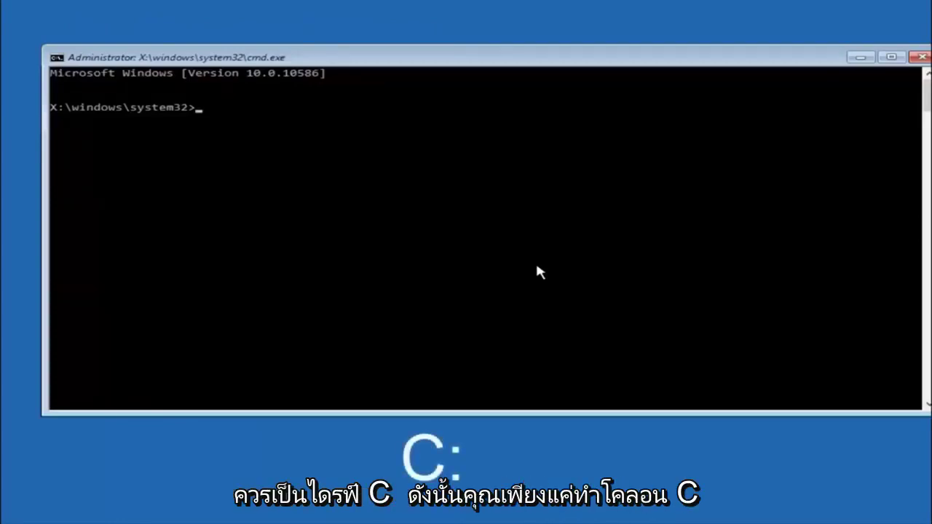
type("c:")
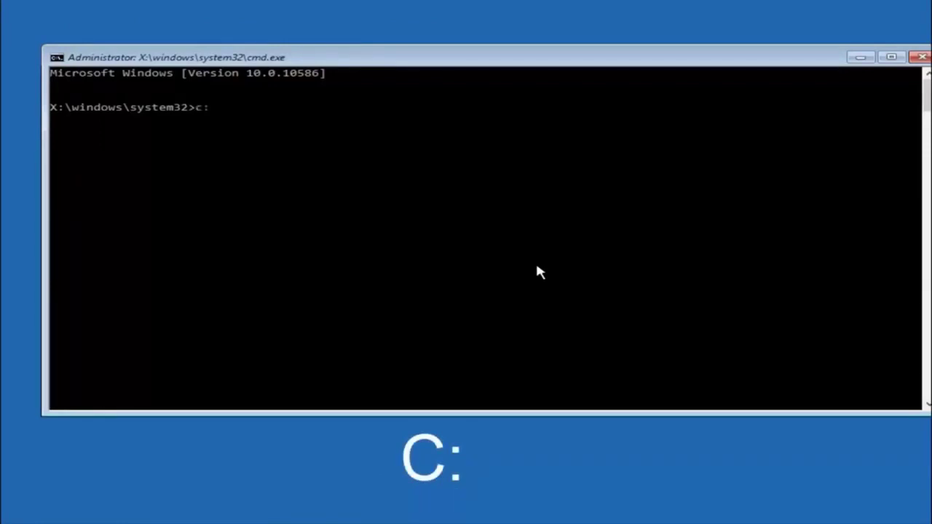
key("Return")
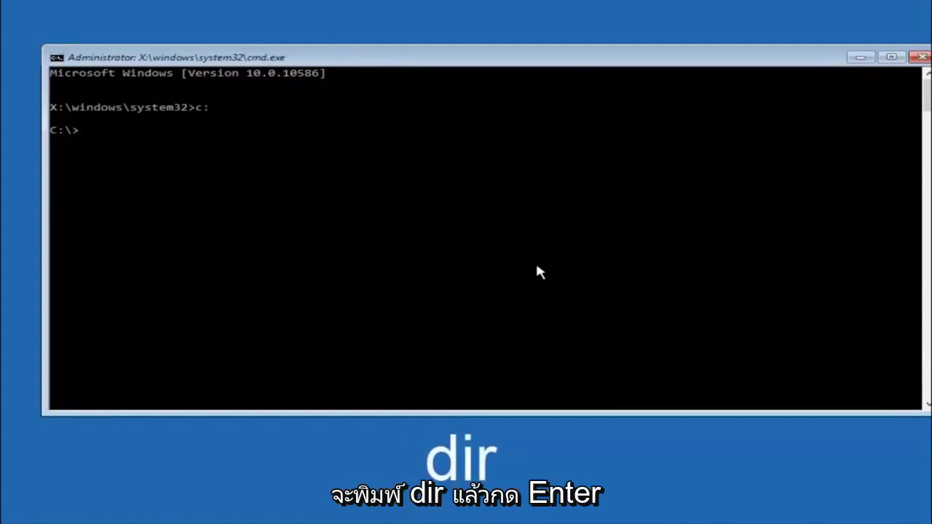
Step: List drive C's folders with dir, then change into \Windows\System32\config
type("dir")
key("Return")
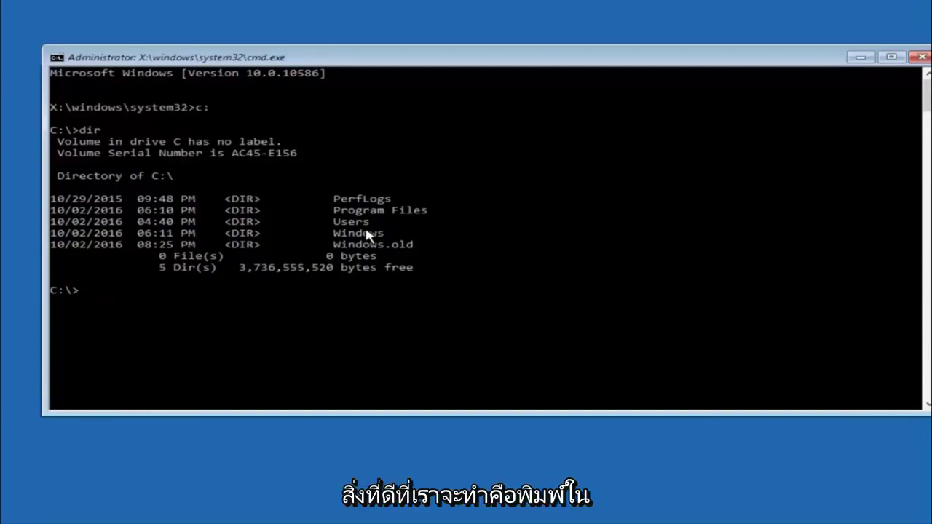
type("cd")
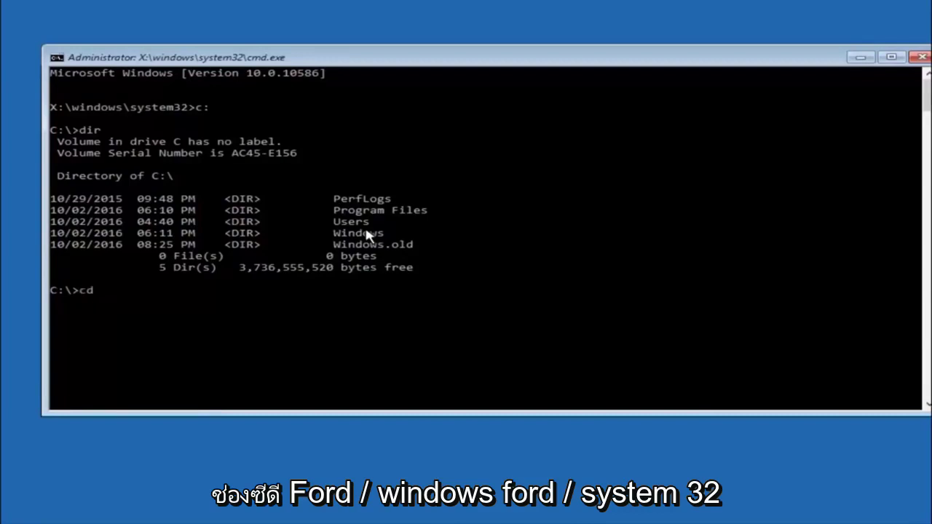
type(" \\")
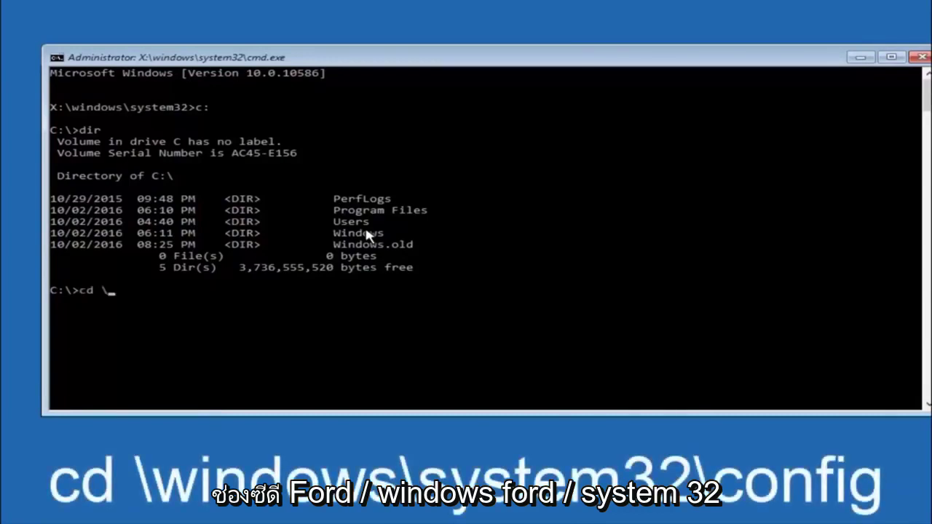
type("windows\\")
type("system3")
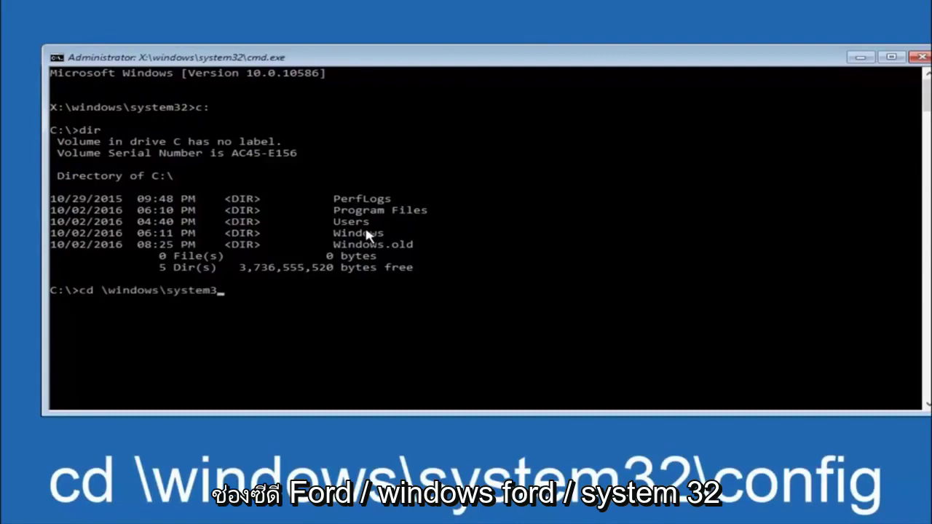
type("2\\")
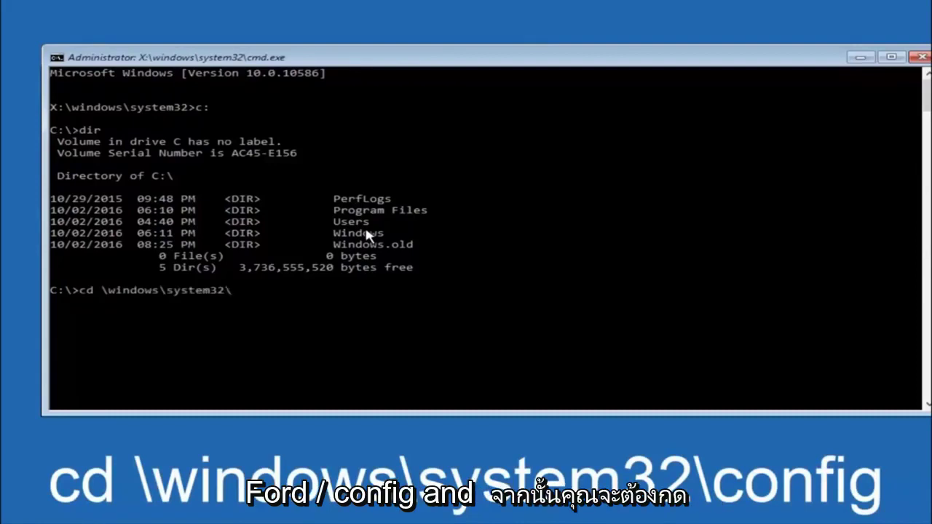
type("config")
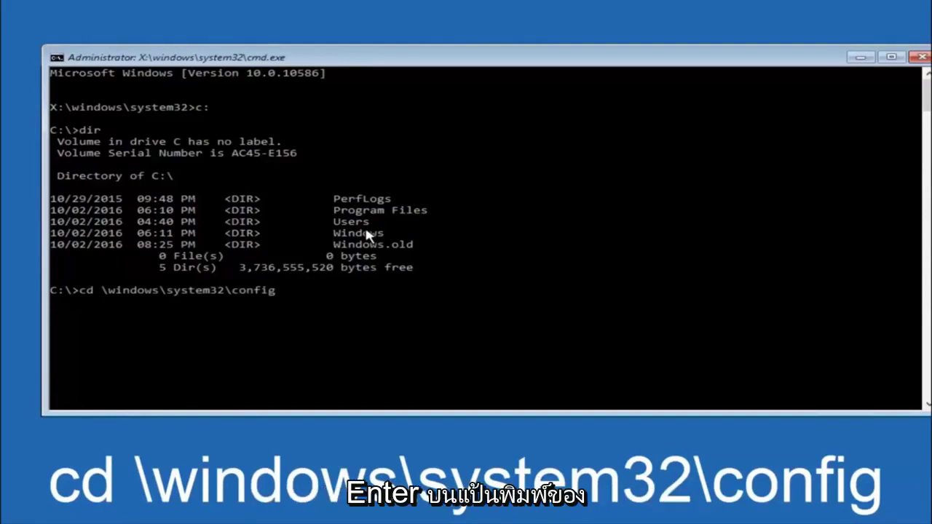
key("Return")
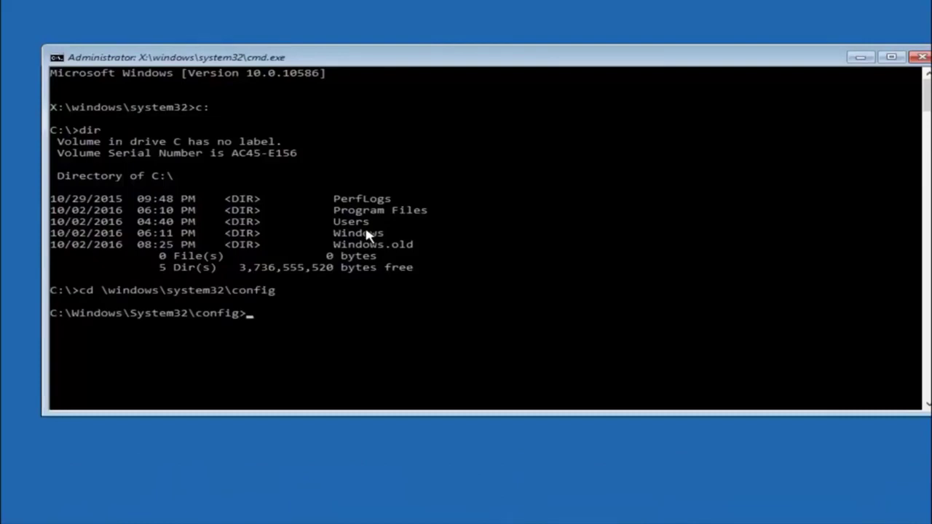
Step: Create a 'backup' folder in the config directory with md backup
type("md")
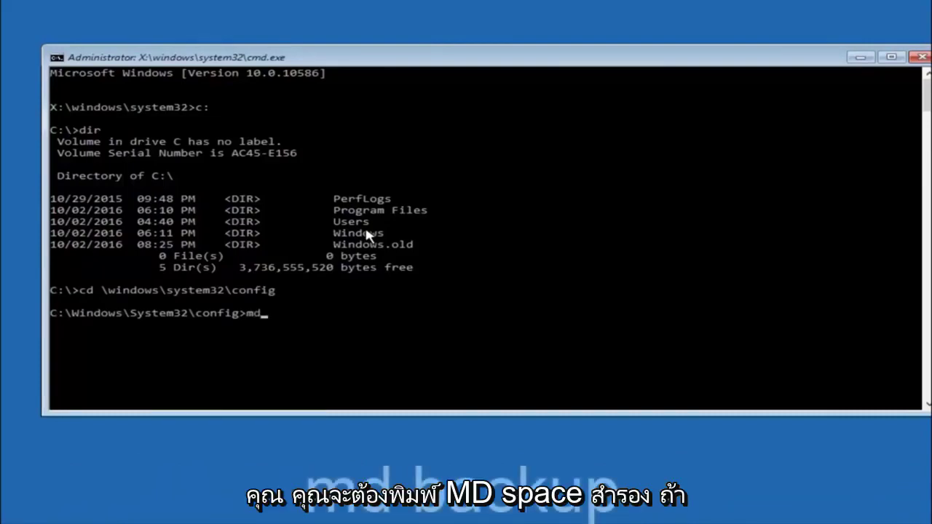
type(" back")
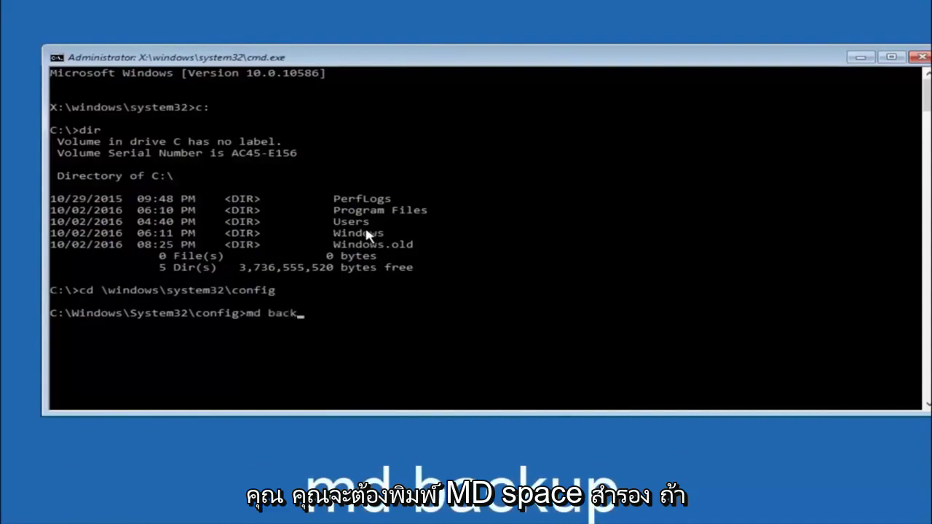
type("up")
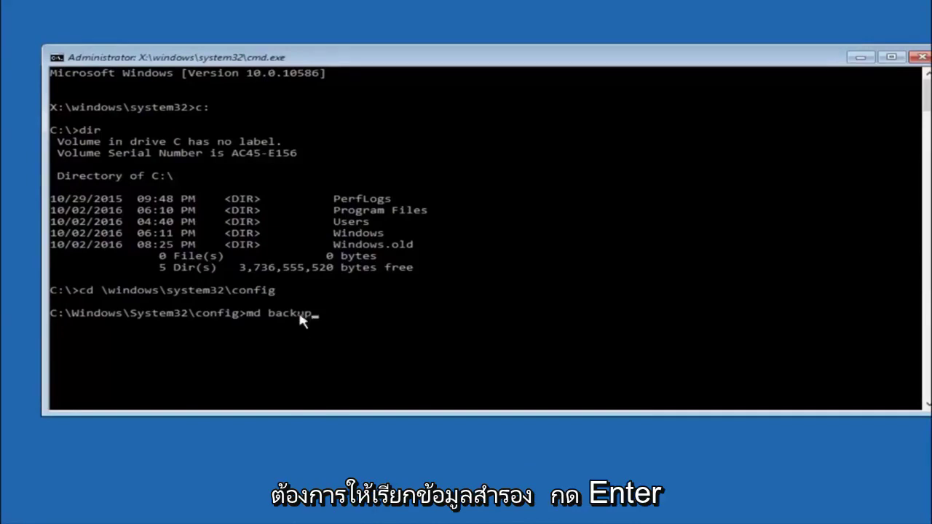
key("Return")
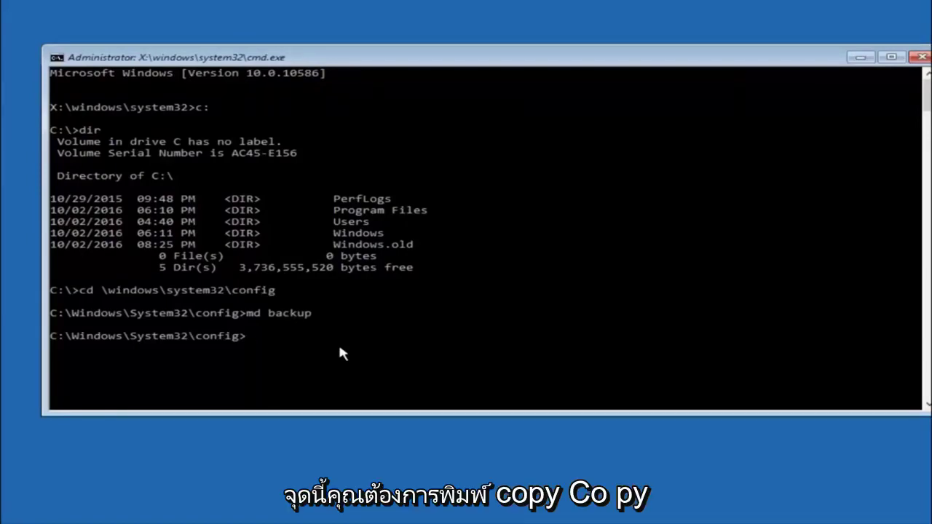
Step: Copy all config files (*.*) into the backup folder
type("copy ")
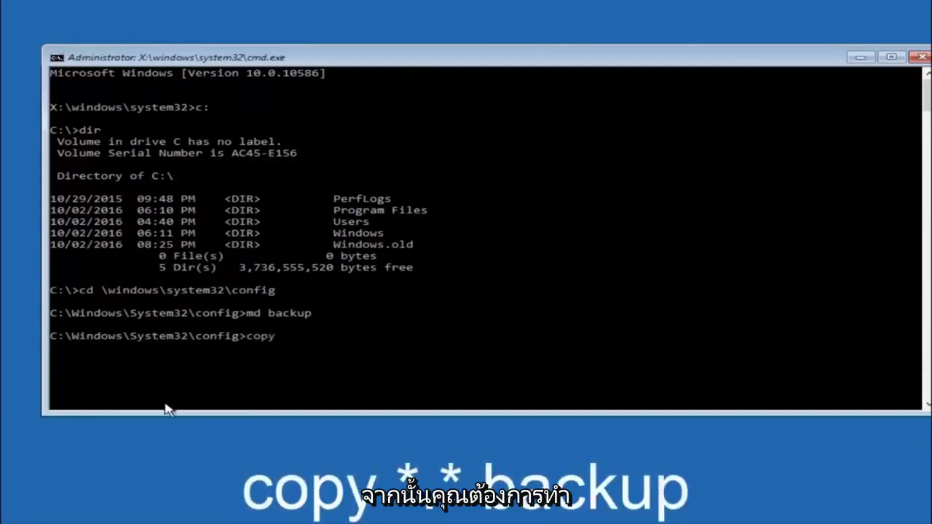
type("*")
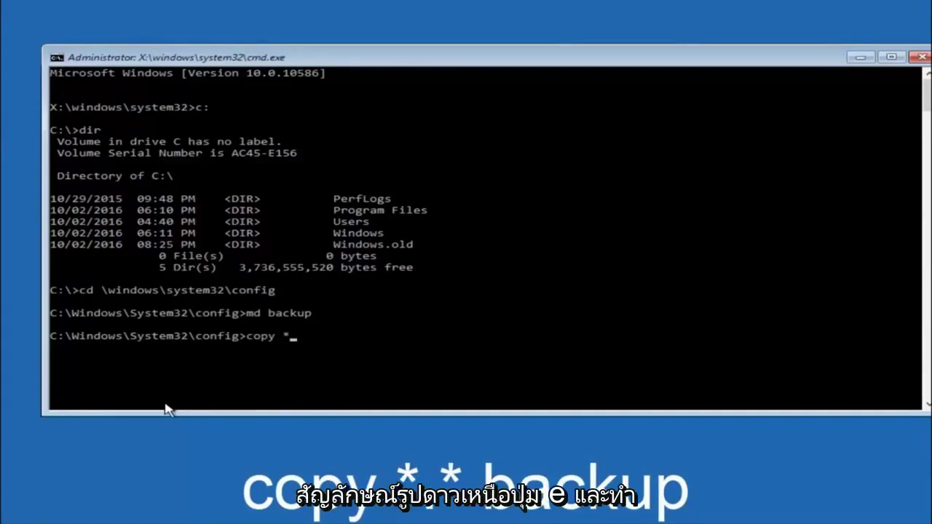
type(".")
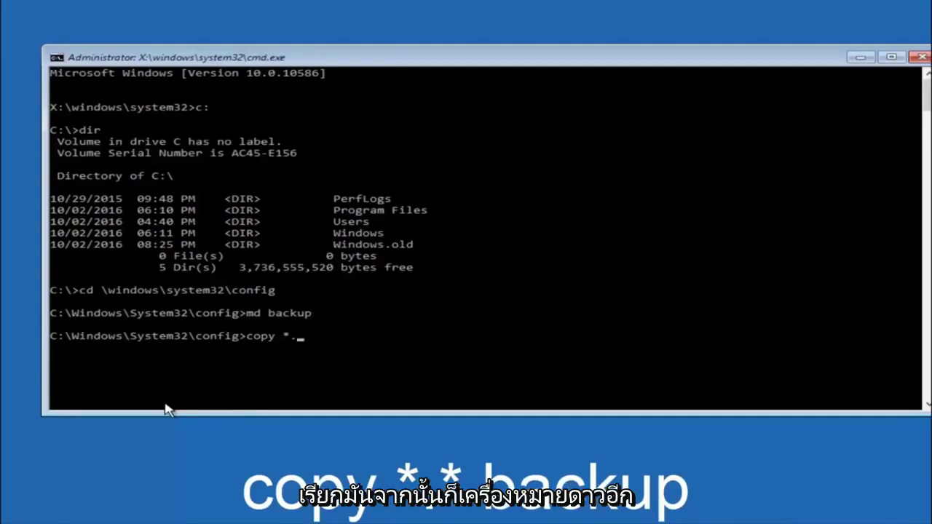
type("*")
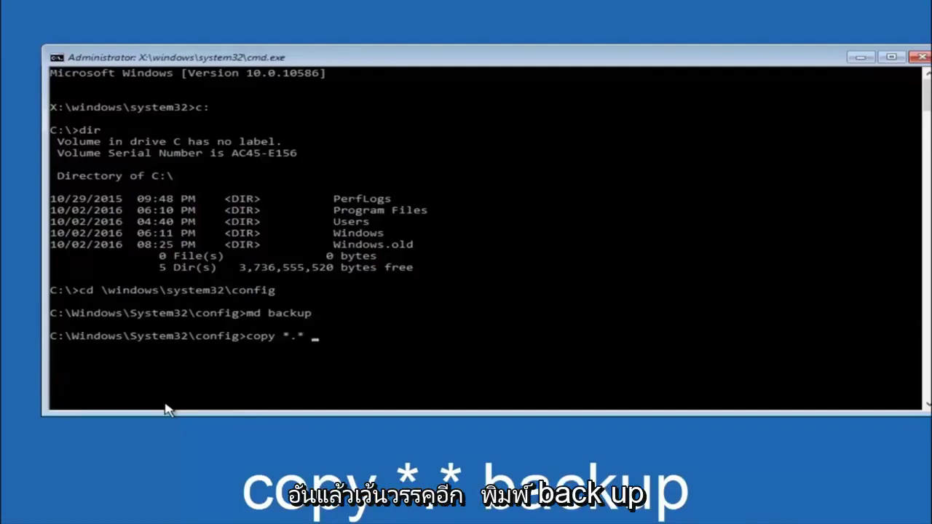
type(" back")
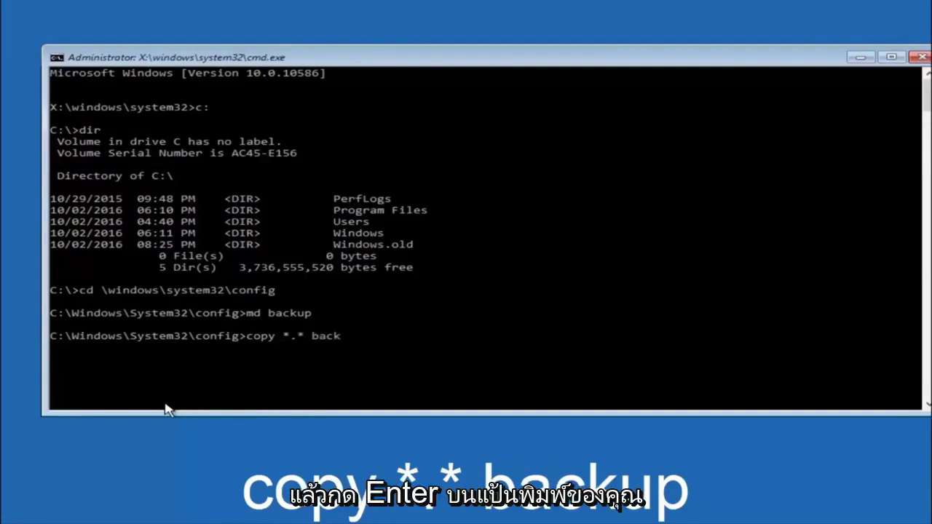
type("up")
key("Return")
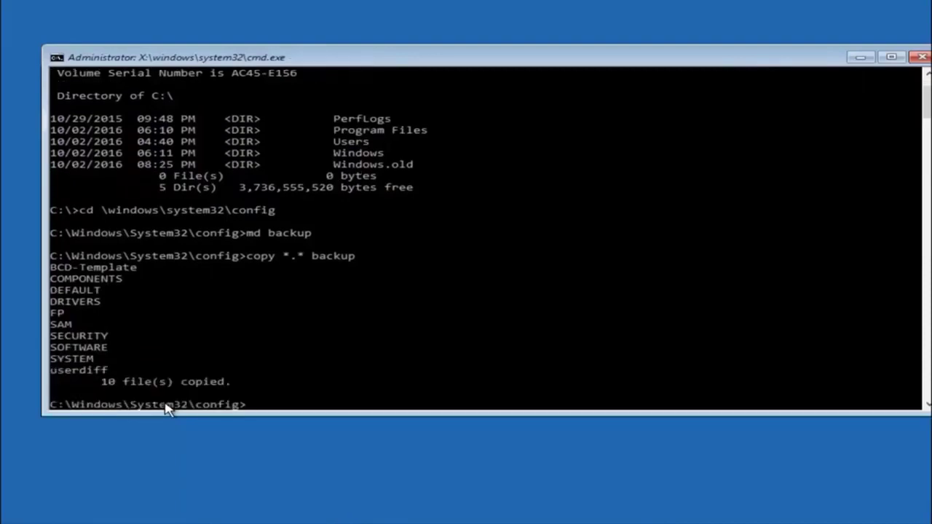
Step: Change into RegBack and list its DEFAULT, SAM, SECURITY, SOFTWARE and SYSTEM files
type("cd")
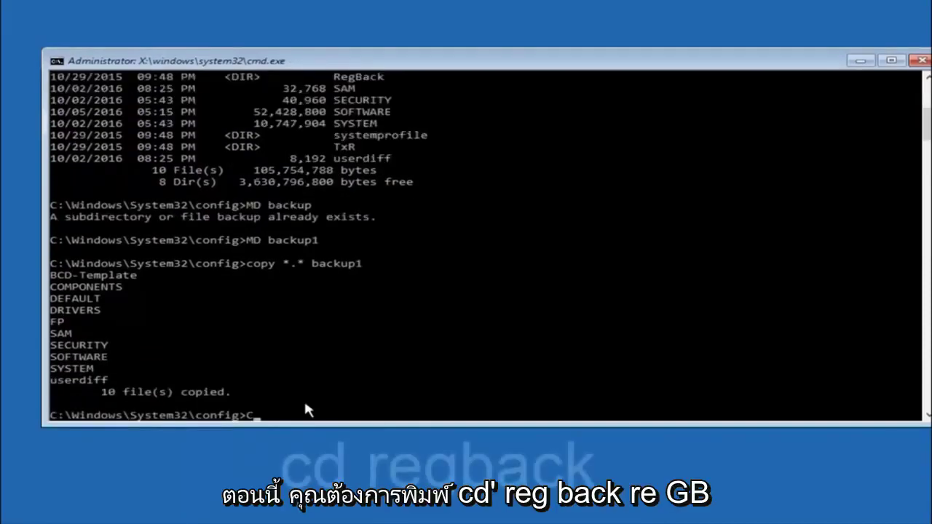
type(" r")
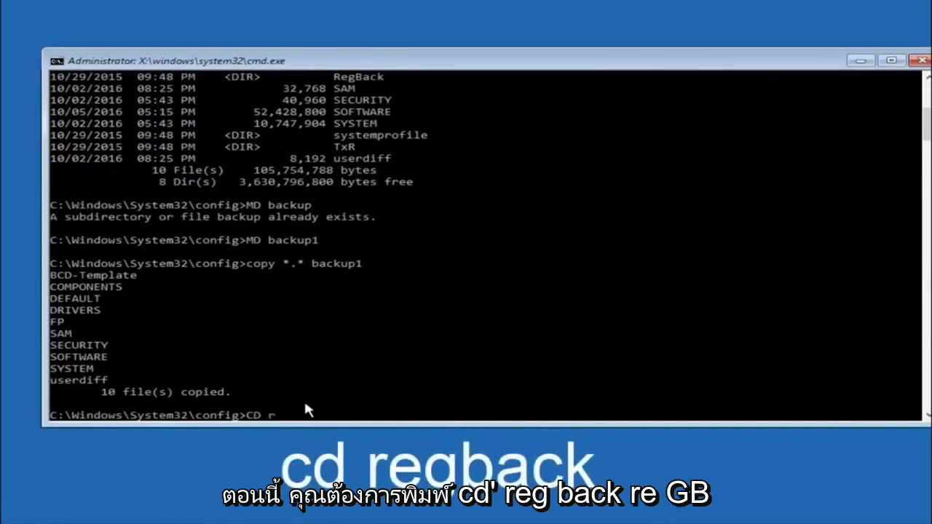
type("eg")
type("back")
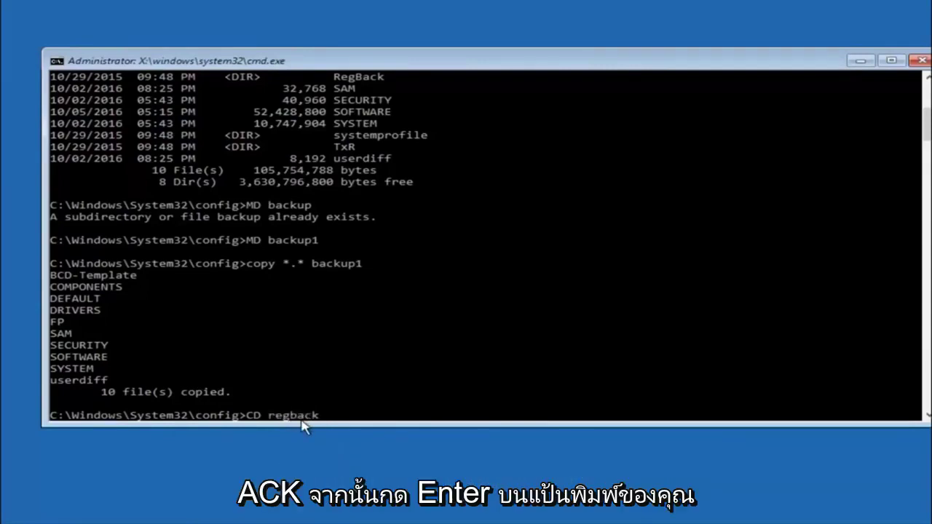
key("Return")
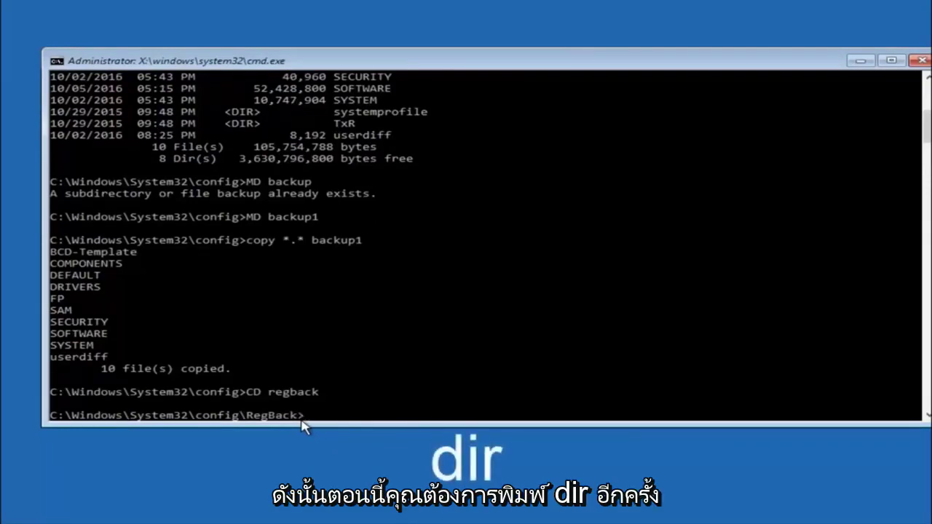
type("dir")
key("Return")
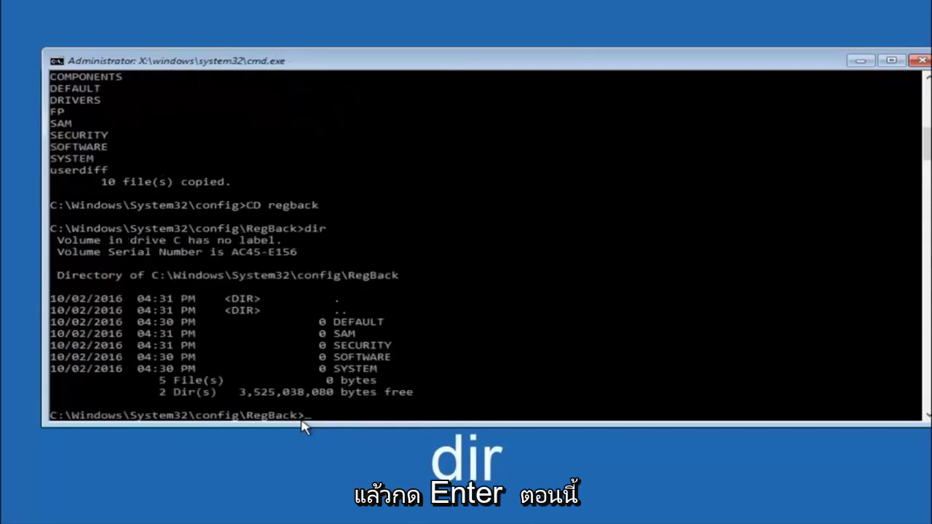
Step: Run 'copy *.* ..' from RegBack and answer A to overwrite all five config hives
type("co")
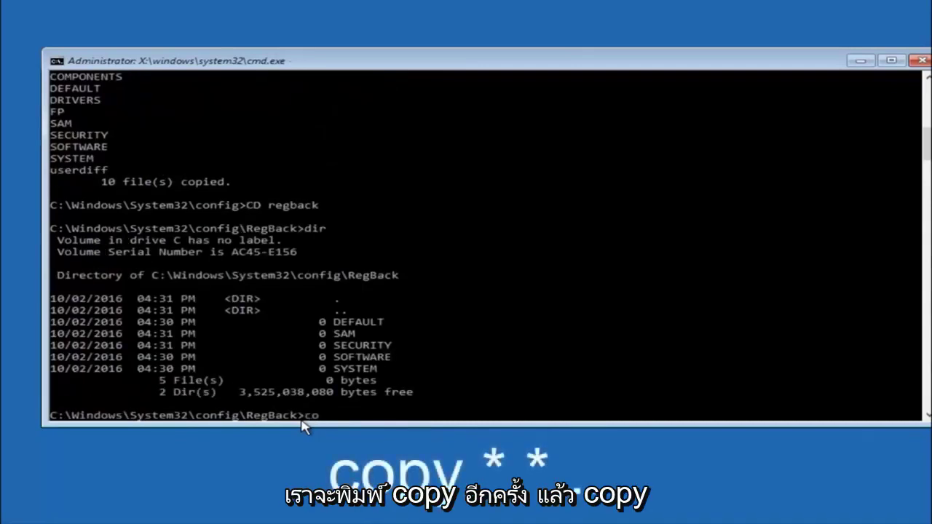
type("py")
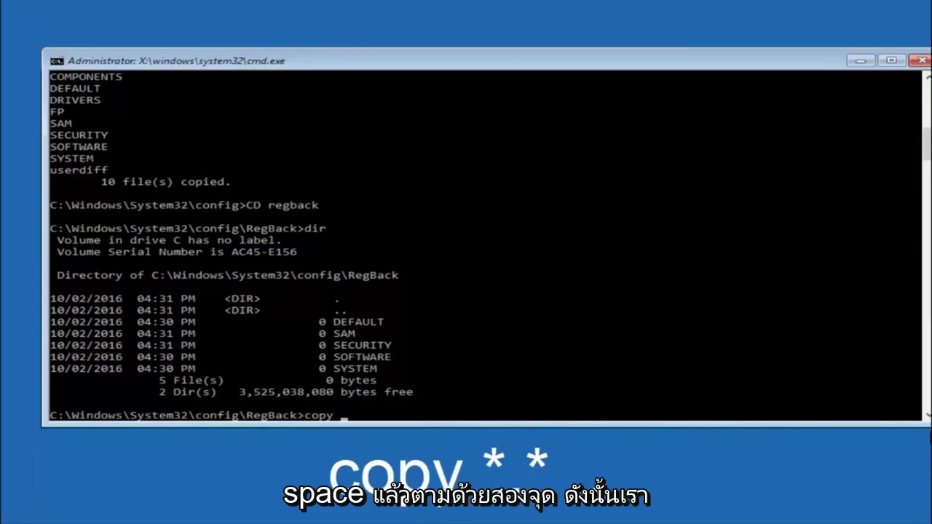
left_click(344, 414)
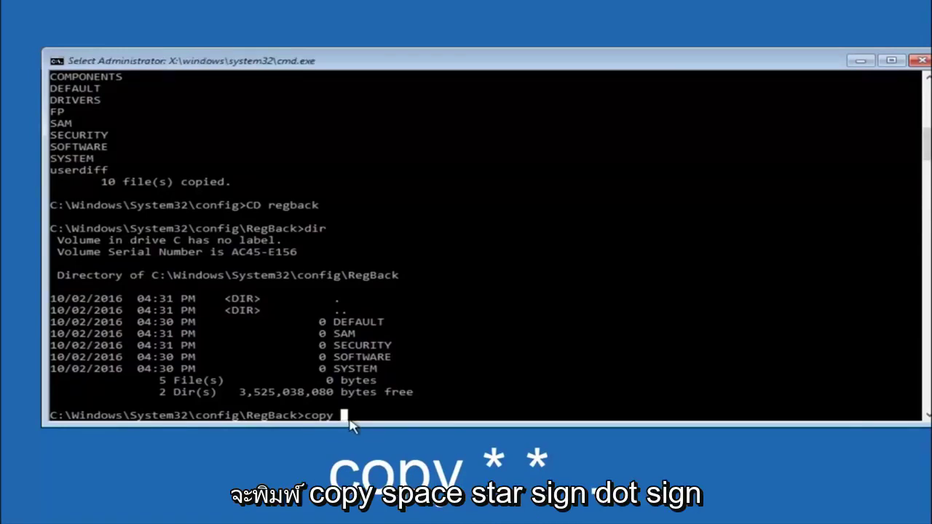
type("*")
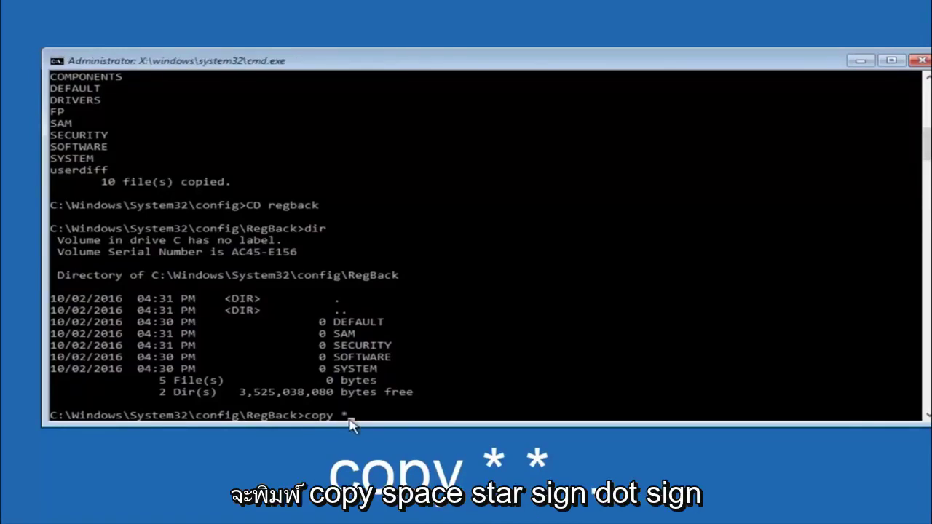
type(".")
type("*")
key("BackSpace")
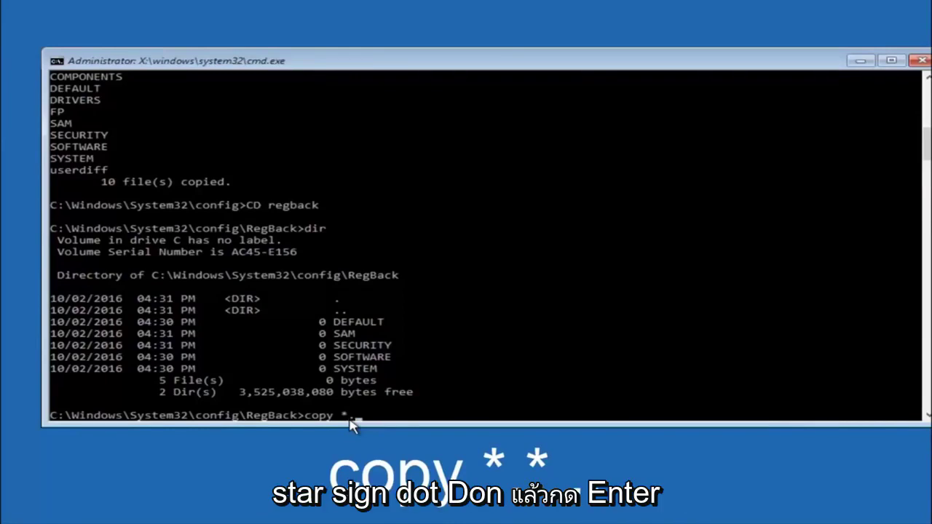
type("*")
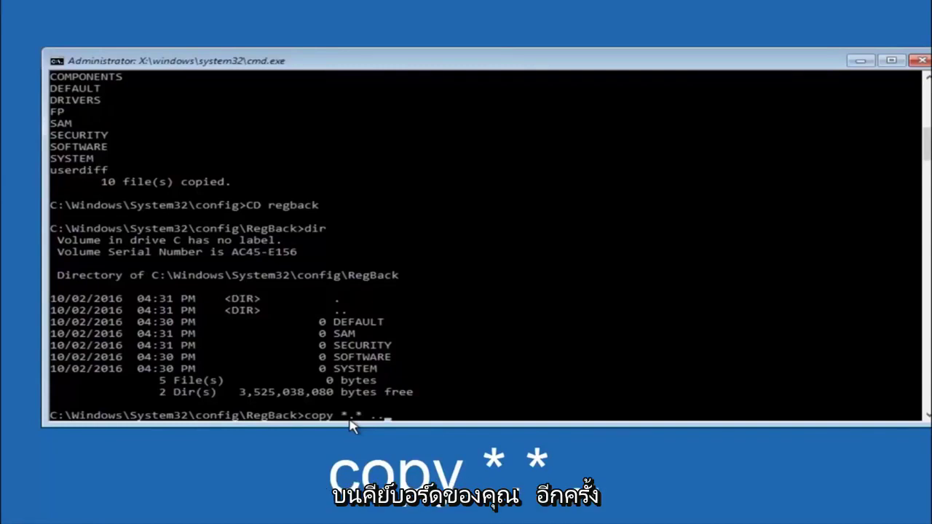
key("Return")
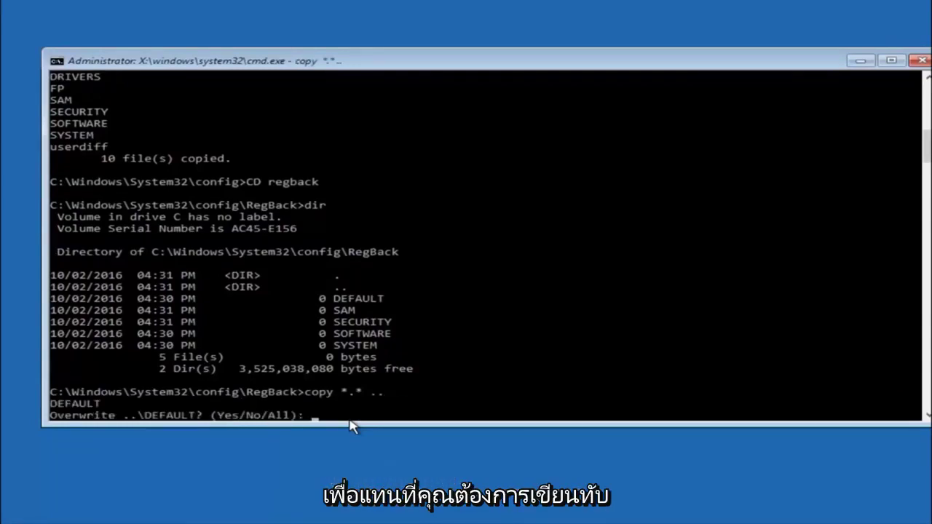
type("A")
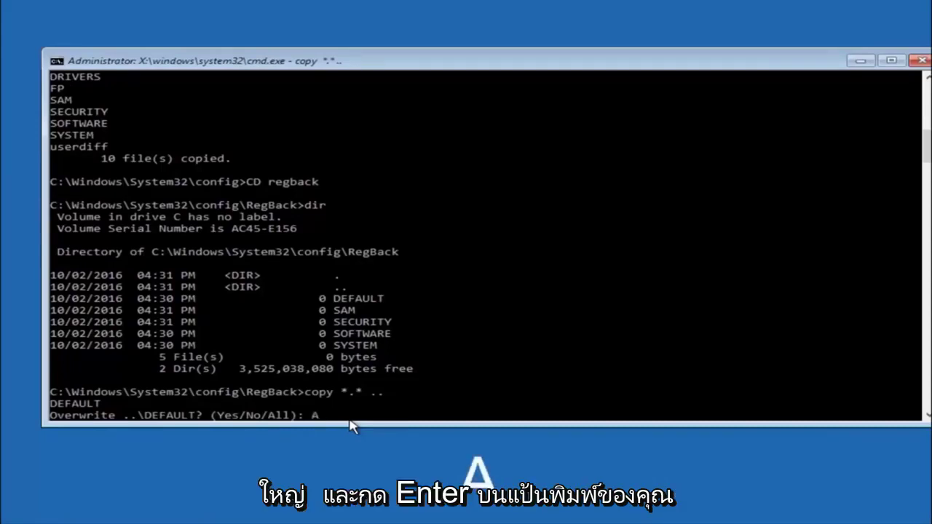
key("Return")
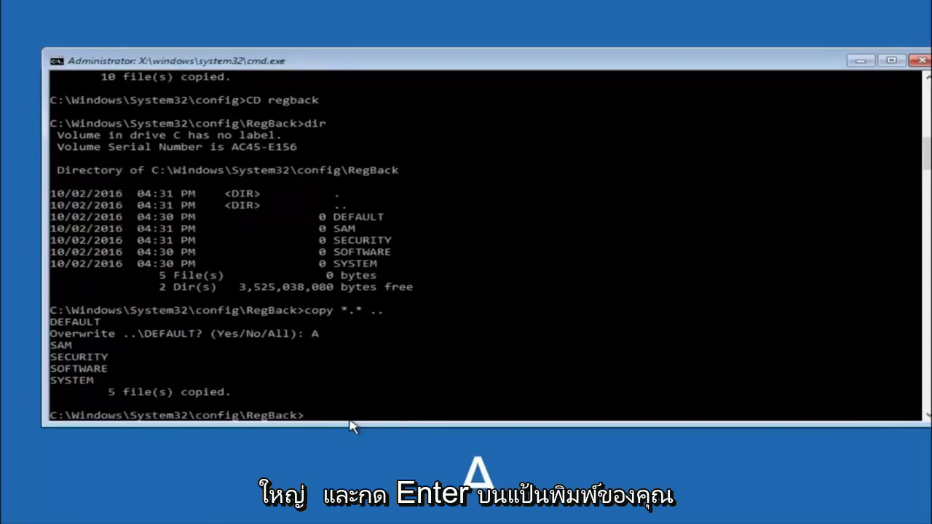